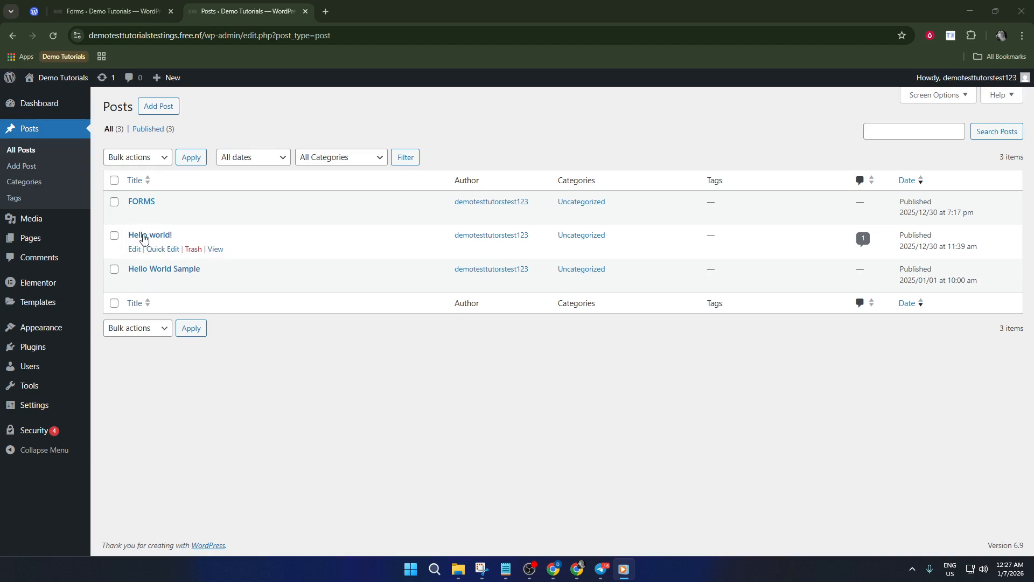
# Step: Open the "Hello world!" post for editing and add a File block below its welcome paragraph
pyautogui.click(139, 236)
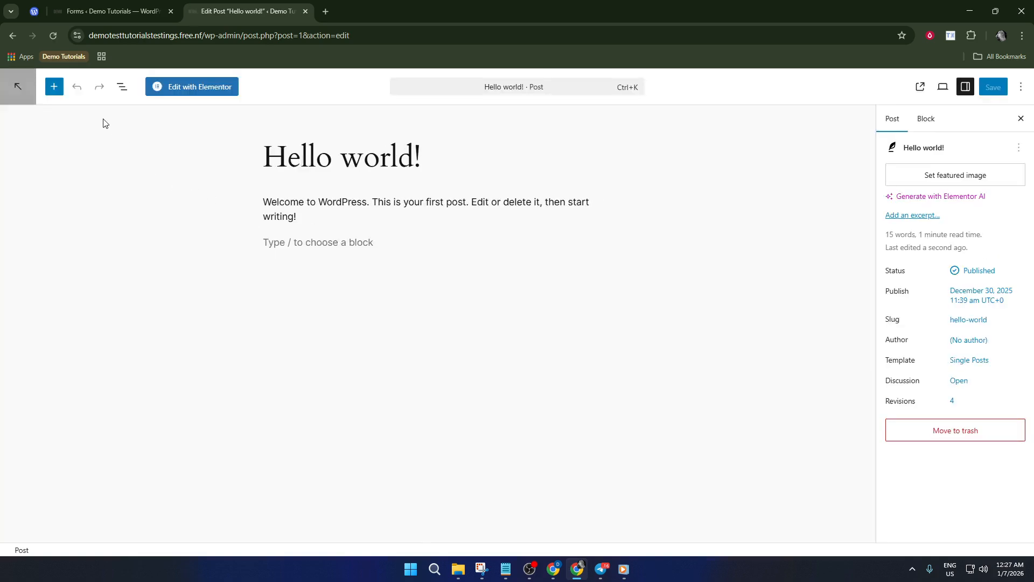
pyautogui.click(59, 94)
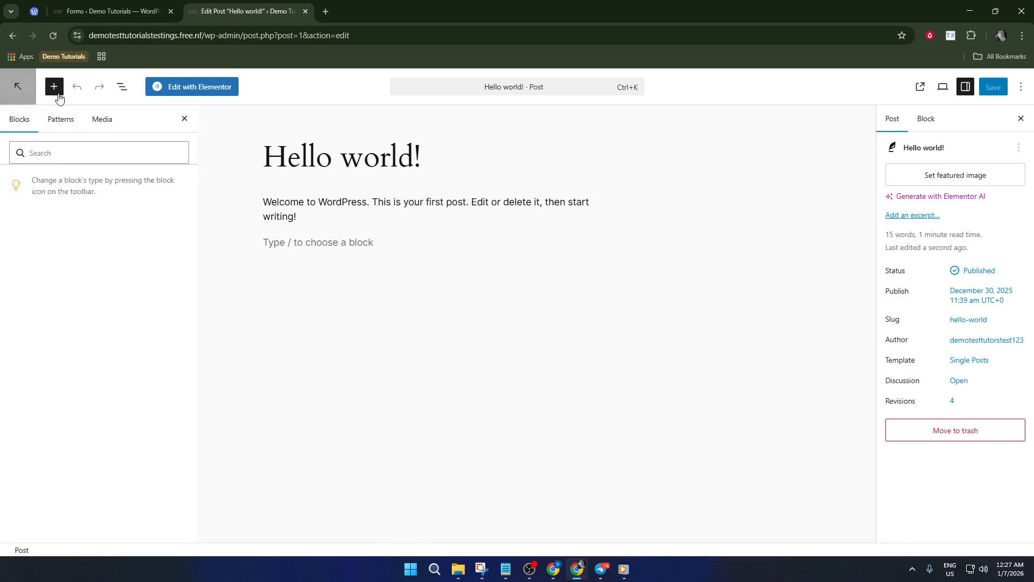
pyautogui.click(63, 148)
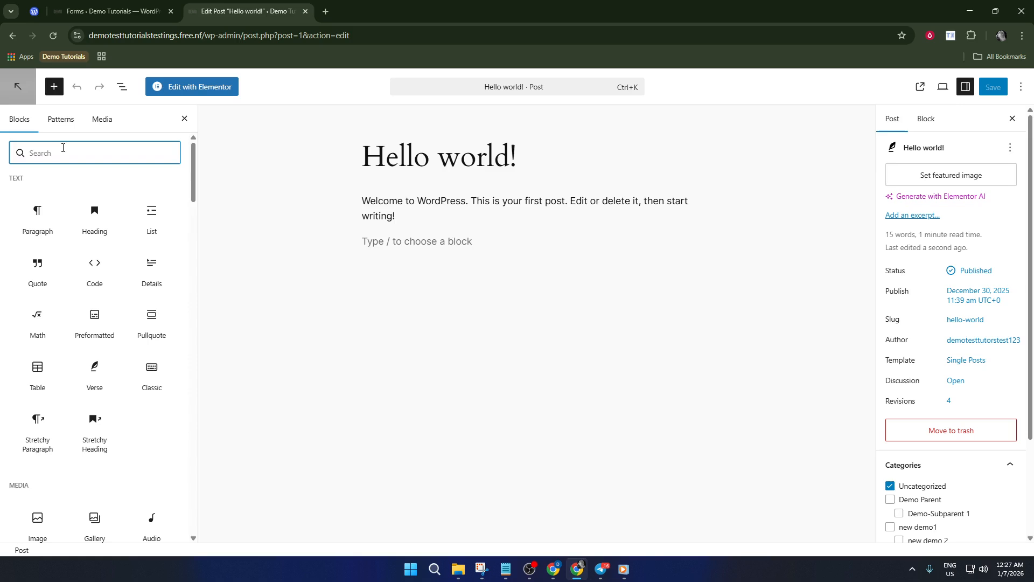
pyautogui.write('file')
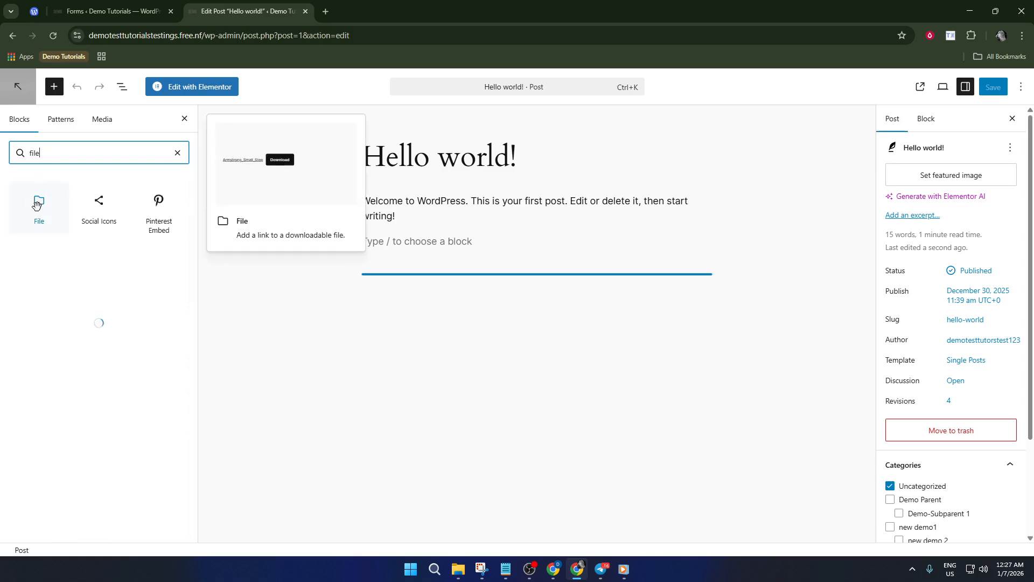
pyautogui.moveTo(36, 203); pyautogui.dragTo(396, 298)
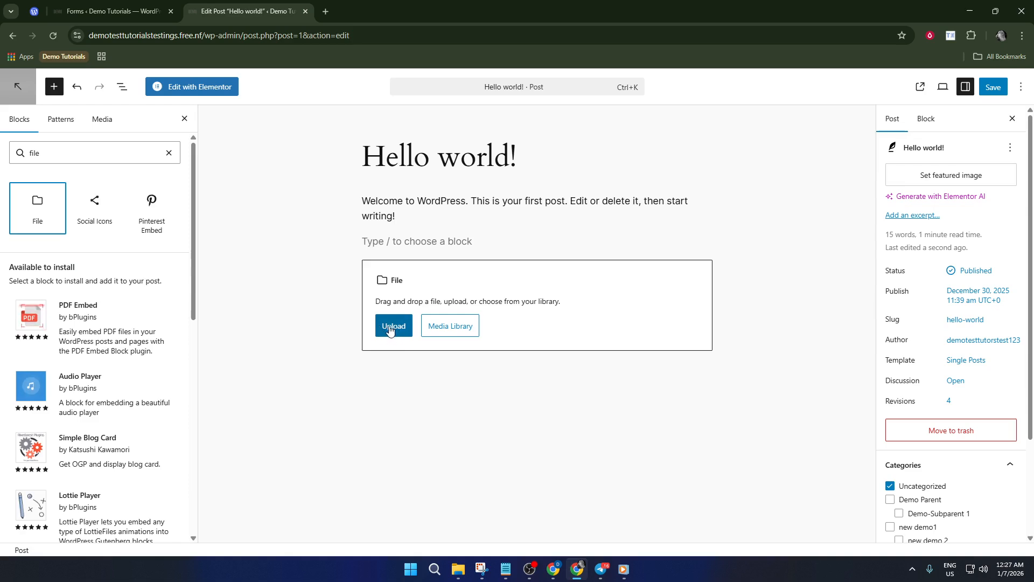
# Step: Upload the "for import" PDF from the image folder into the File block and select the block
pyautogui.click(392, 326)
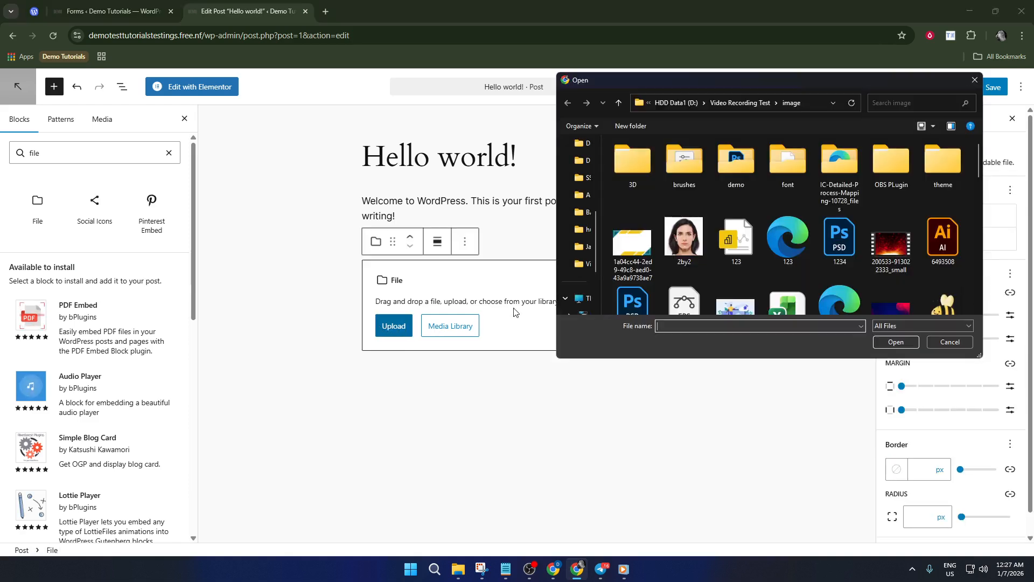
pyautogui.scroll(-2, 797, 250)
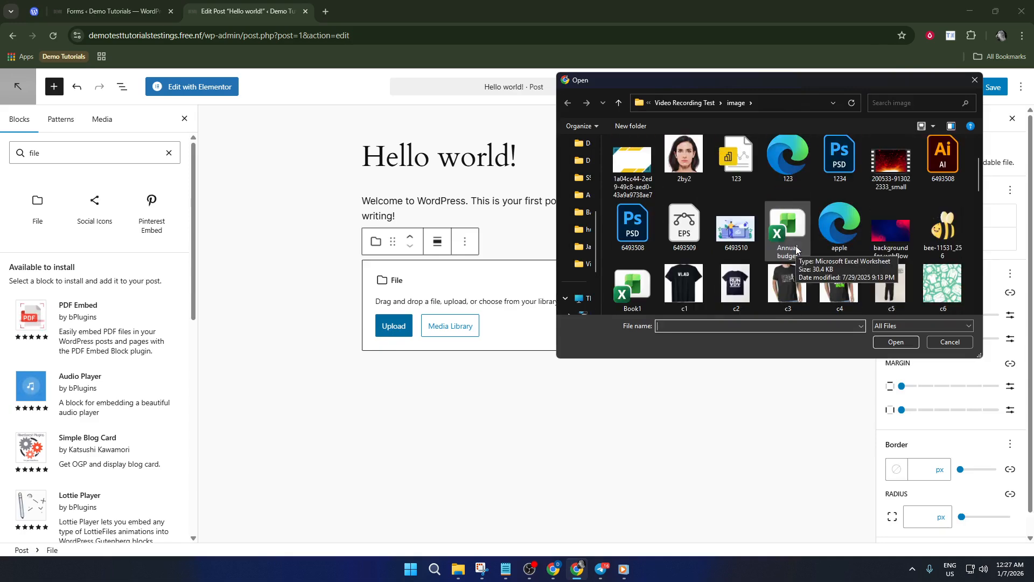
pyautogui.scroll(2, 788, 264)
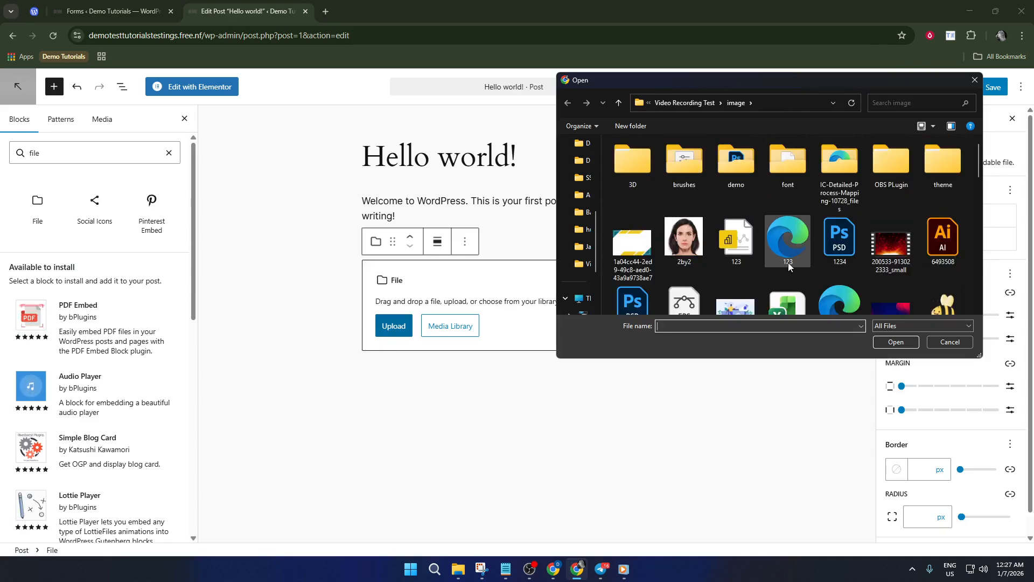
pyautogui.scroll(-5, 787, 263)
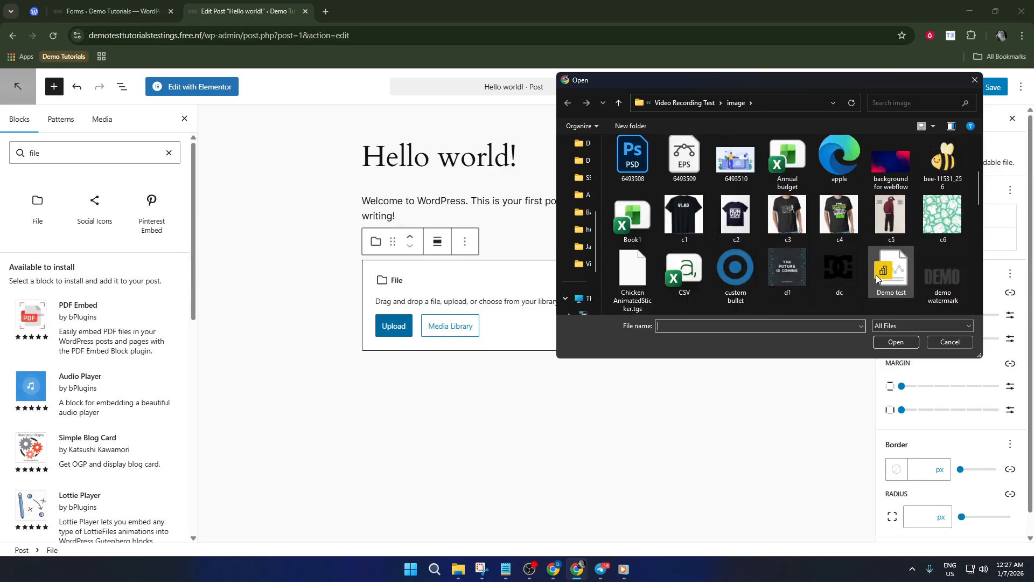
pyautogui.scroll(-2, 876, 275)
pyautogui.scroll(-2, 894, 274)
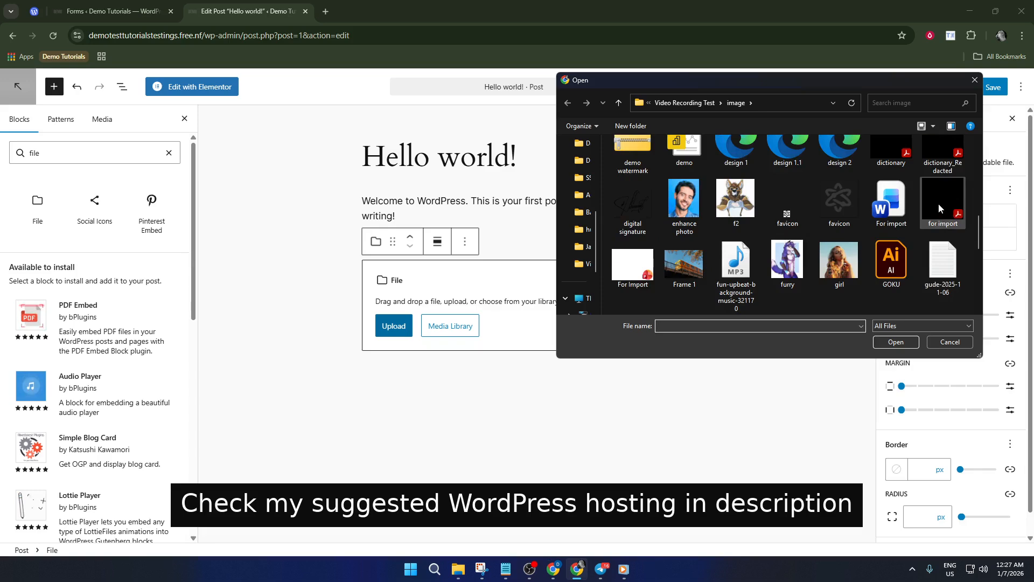
pyautogui.scroll(-2, 938, 207)
pyautogui.scroll(1, 930, 226)
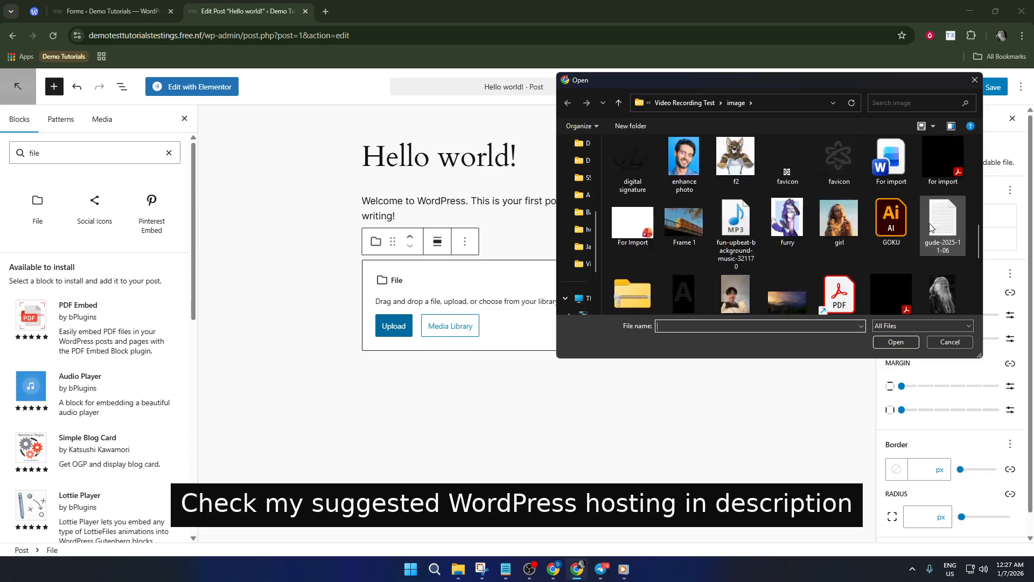
pyautogui.click(939, 173)
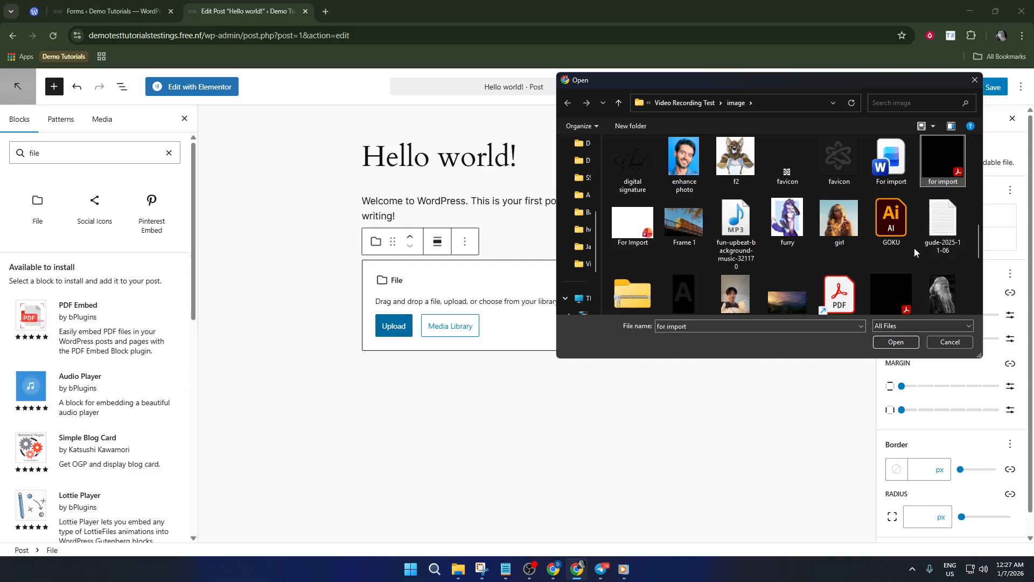
pyautogui.click(879, 341)
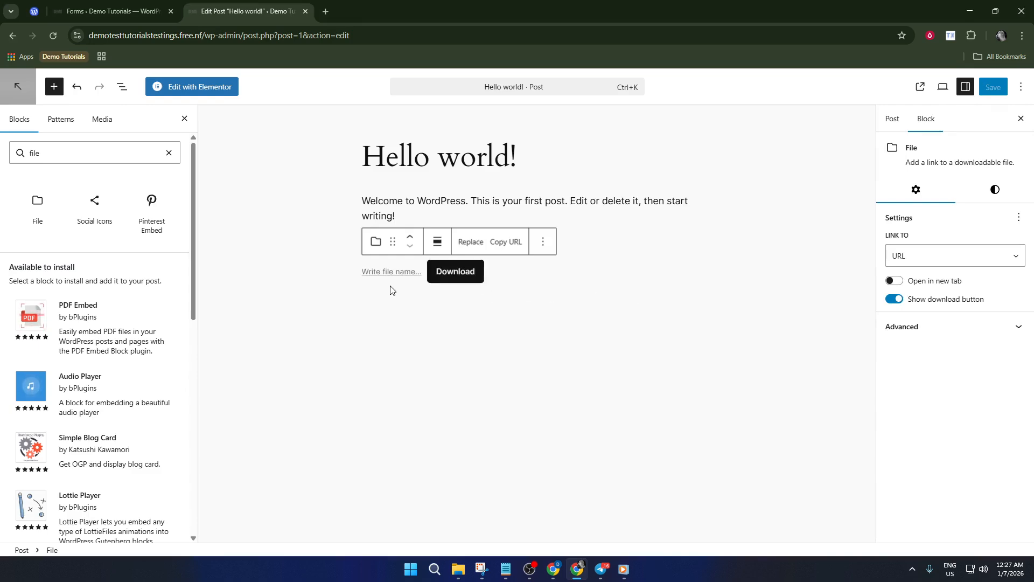
pyautogui.click(396, 289)
pyautogui.click(403, 275)
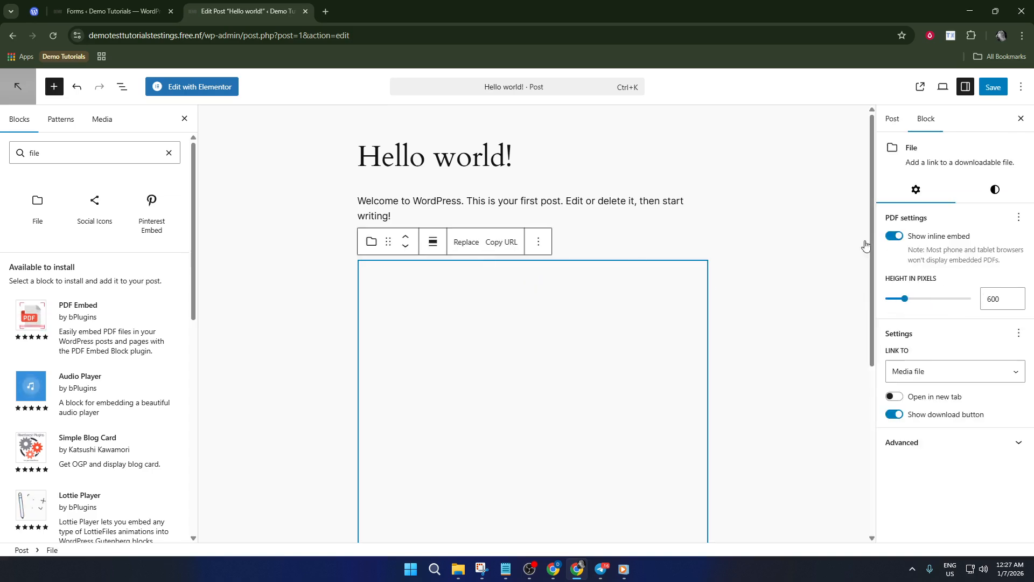
# Step: Switch the PDF's inline embed off and back on, and set its height to 526 pixels
pyautogui.scroll(-2, 522, 305)
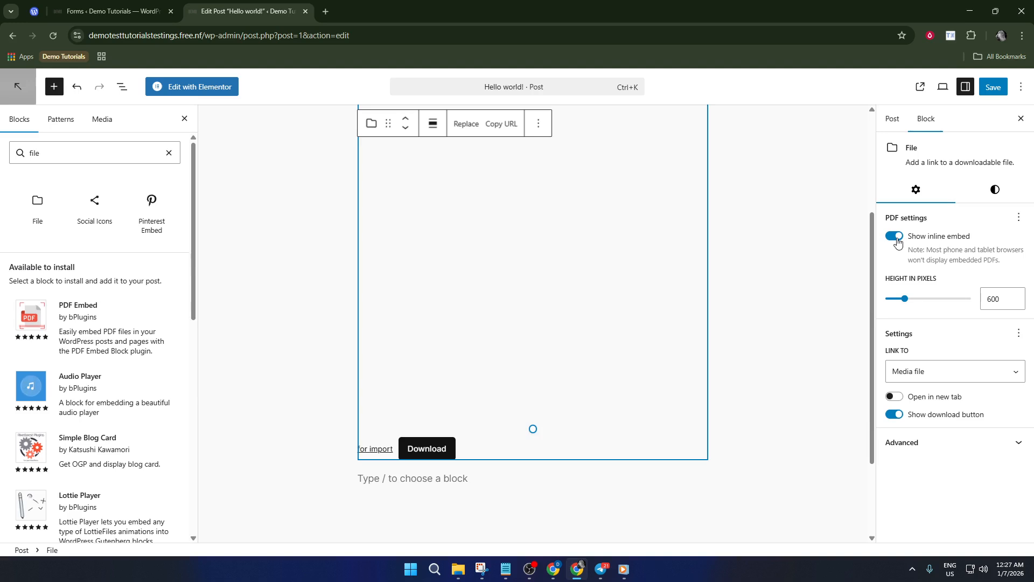
pyautogui.scroll(1, 665, 292)
pyautogui.scroll(1, 700, 307)
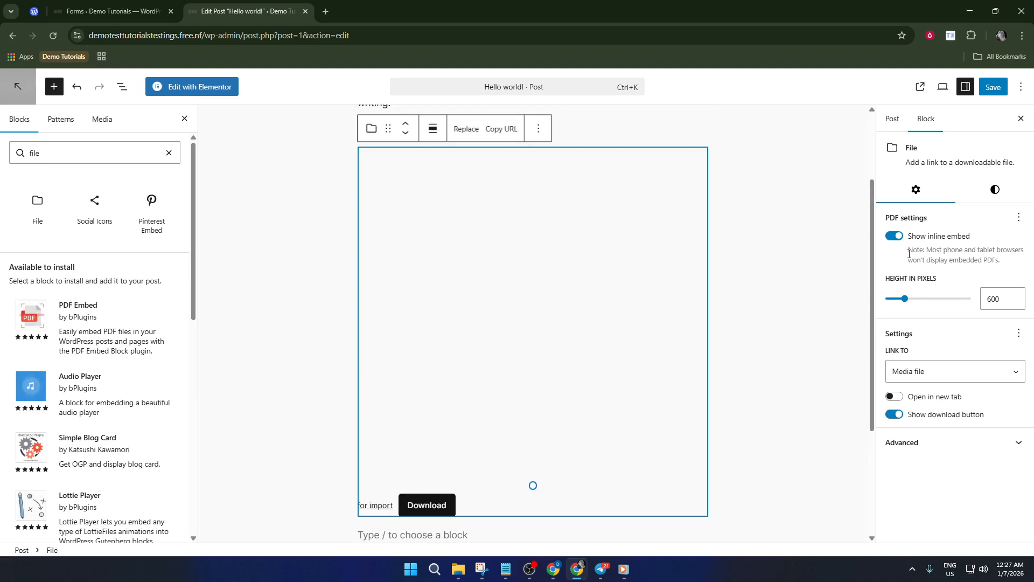
pyautogui.click(896, 244)
pyautogui.click(896, 243)
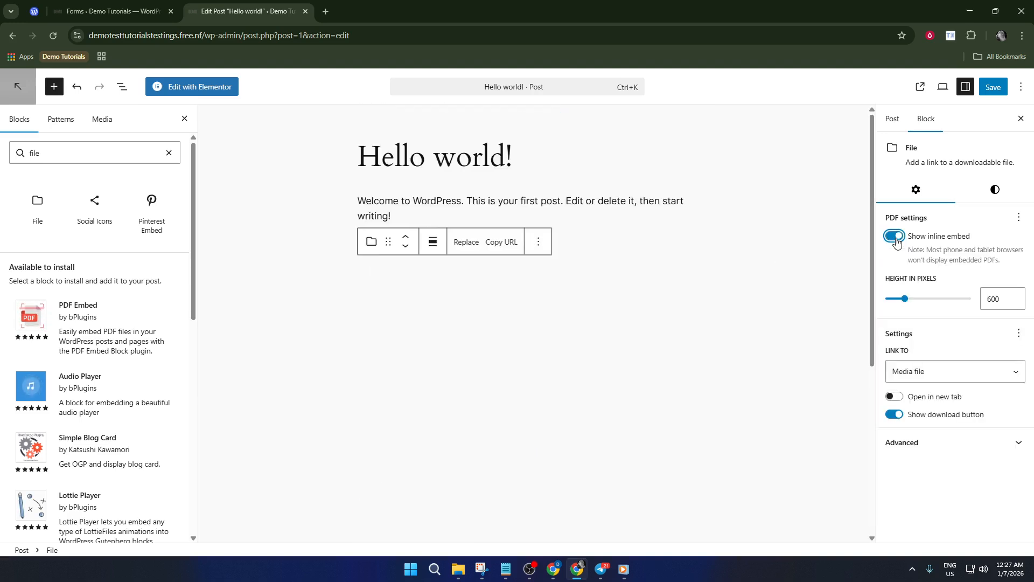
pyautogui.scroll(-2, 624, 317)
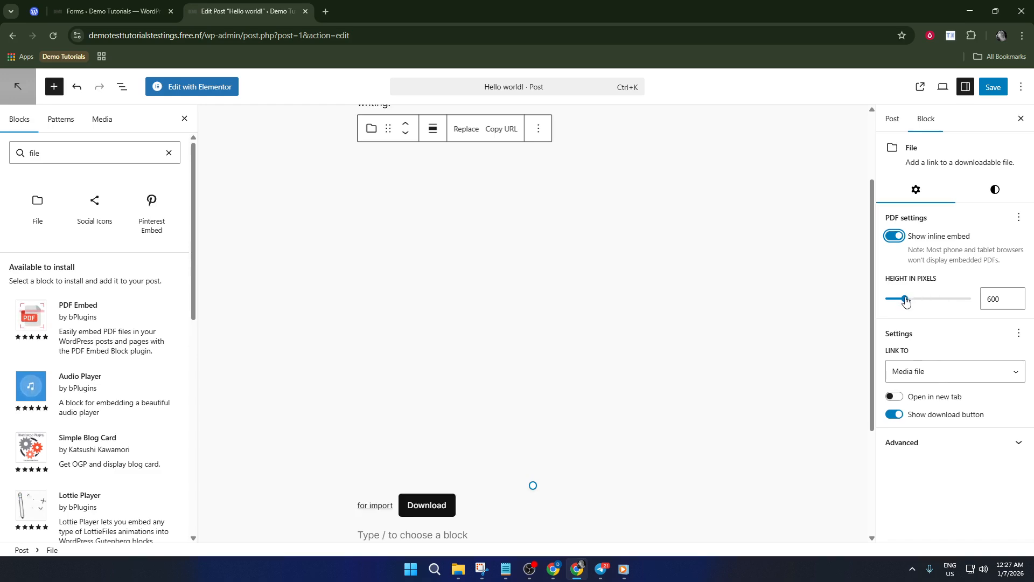
pyautogui.moveTo(904, 302)
pyautogui.mouseDown()
pyautogui.moveTo(891, 302)
pyautogui.moveTo(903, 300)
pyautogui.mouseUp()
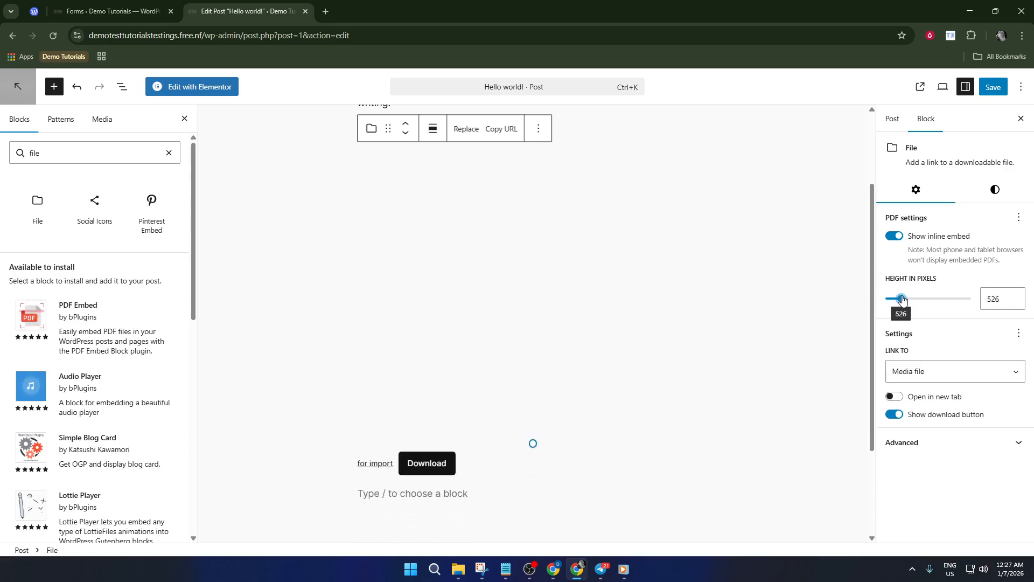
# Step: Toggle the inline embed off and on again and review the File block's link target options, keeping Media file
pyautogui.click(894, 236)
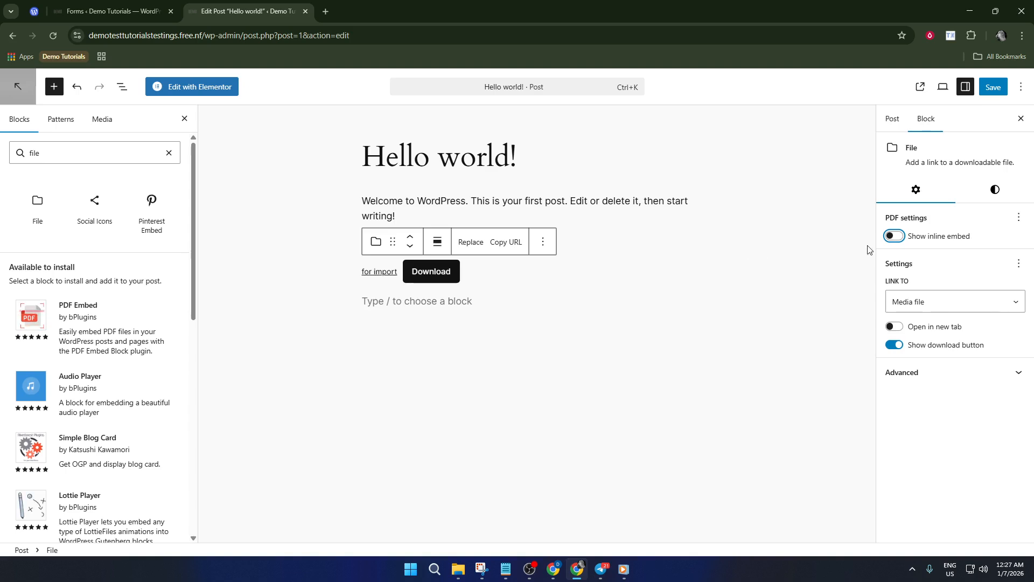
pyautogui.click(894, 237)
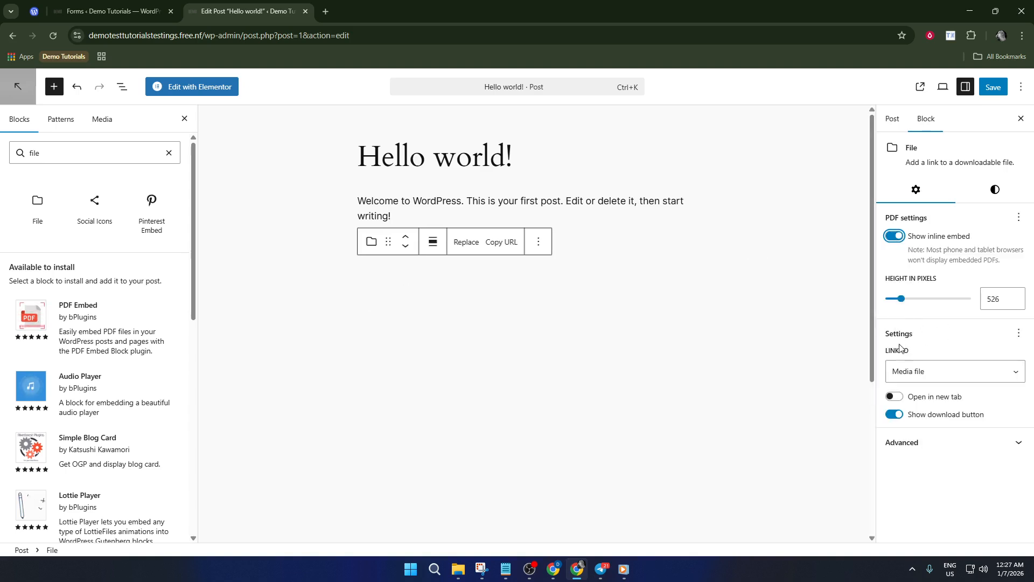
pyautogui.click(920, 379)
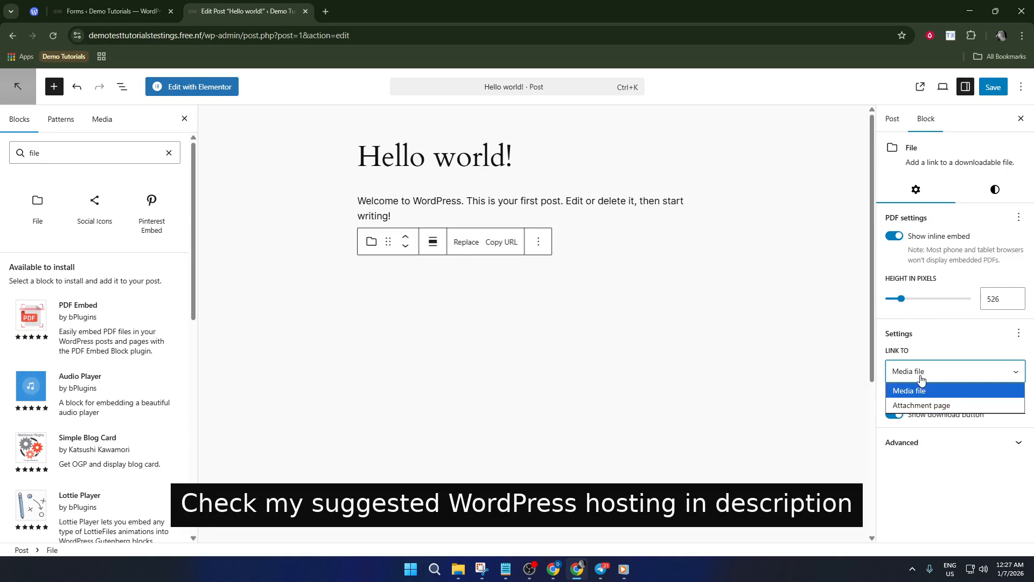
pyautogui.click(922, 375)
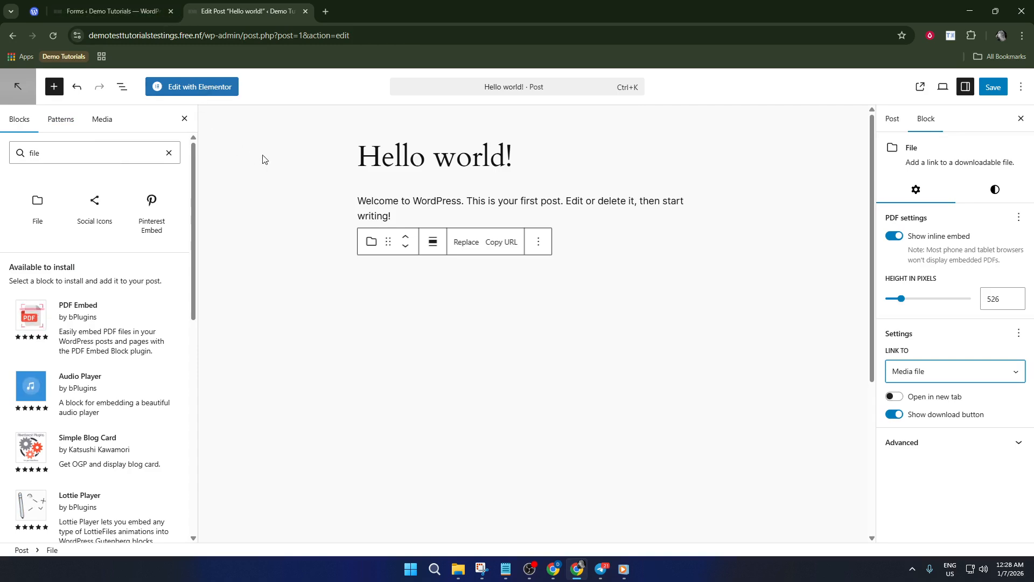
# Step: Leave the post editor, upload the dictionary_Redacted PDF to the media library and copy its URL
pyautogui.click(14, 90)
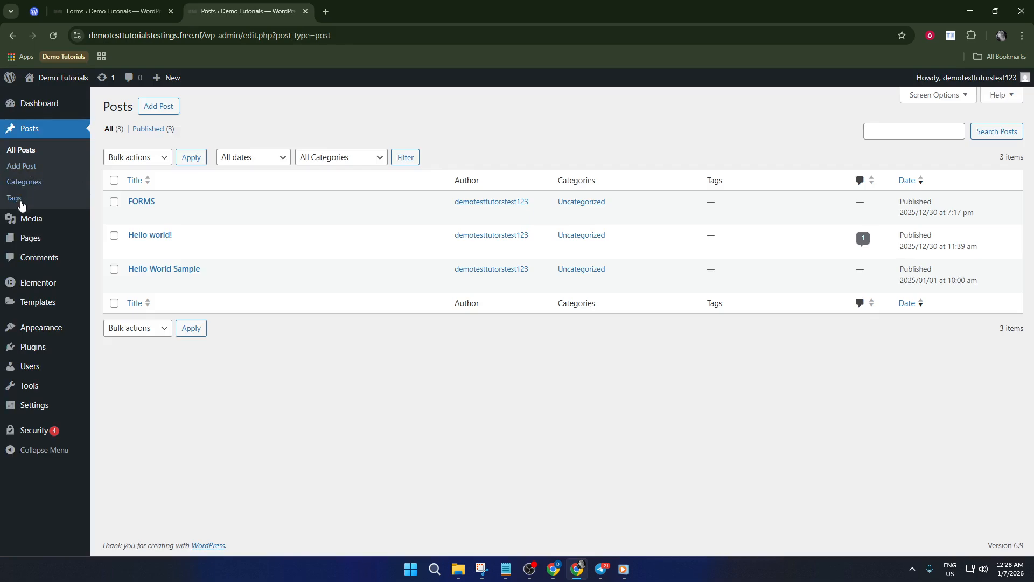
pyautogui.moveTo(25, 217)
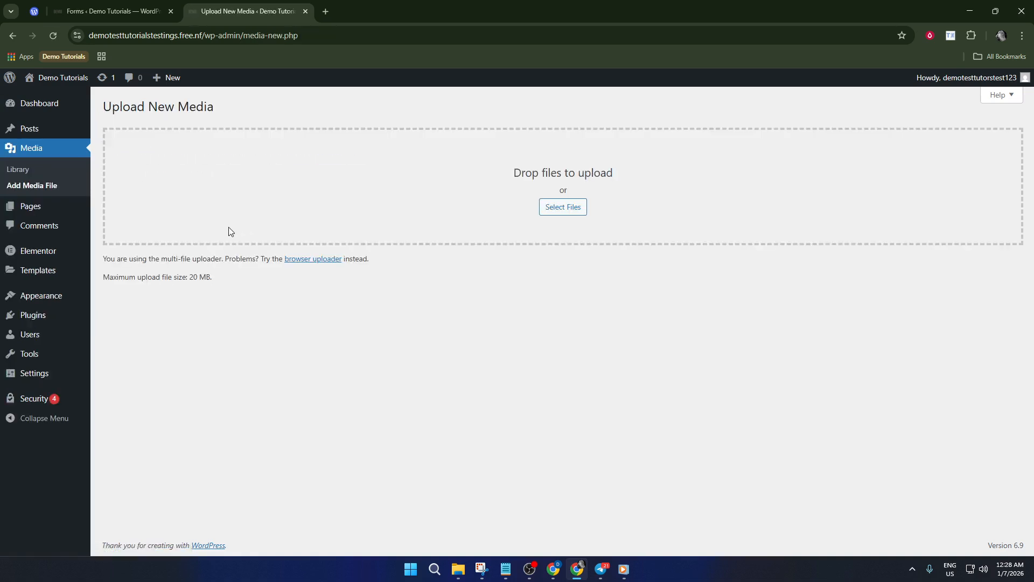
pyautogui.click(561, 209)
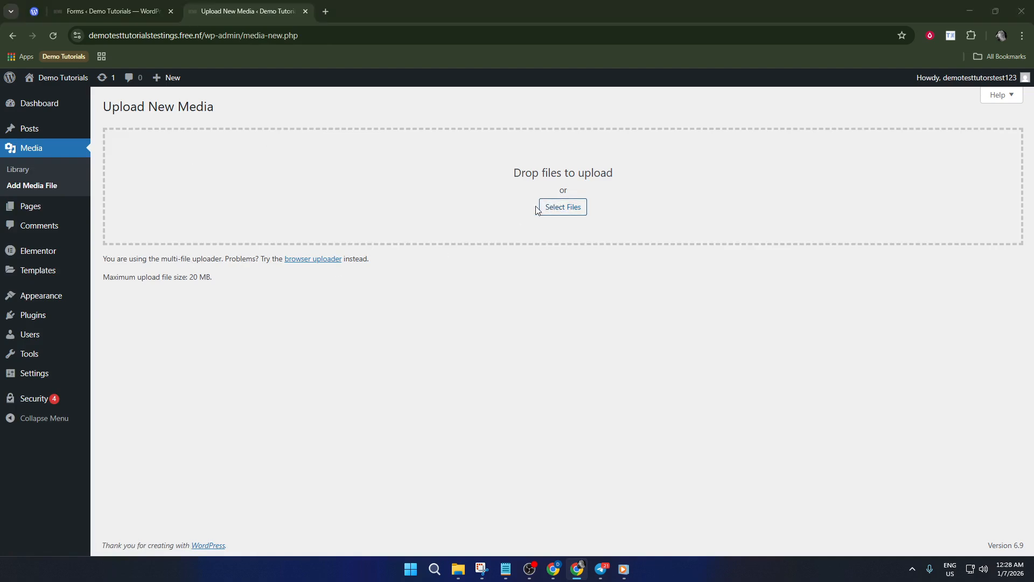
pyautogui.scroll(-5, 845, 265)
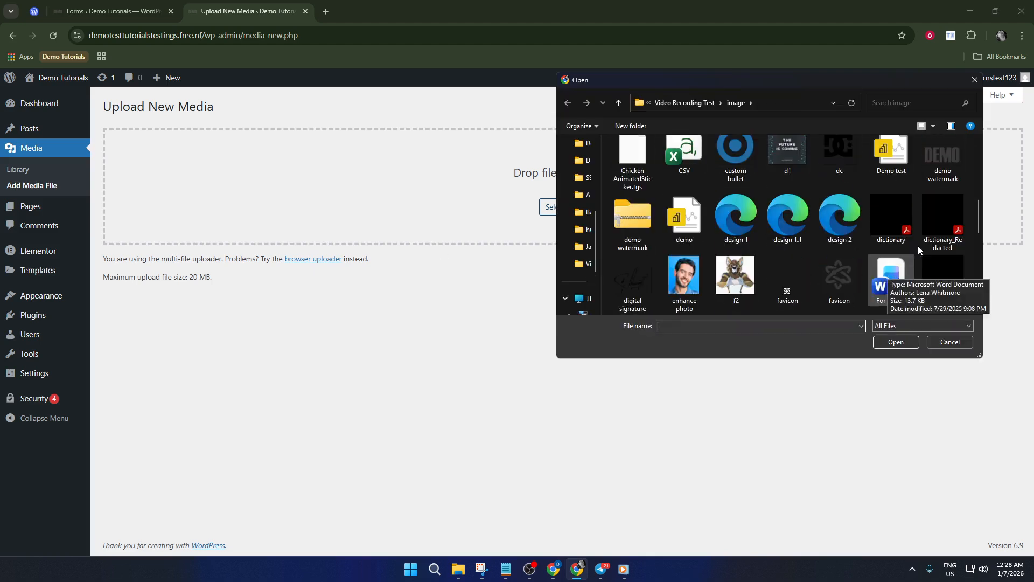
pyautogui.click(938, 237)
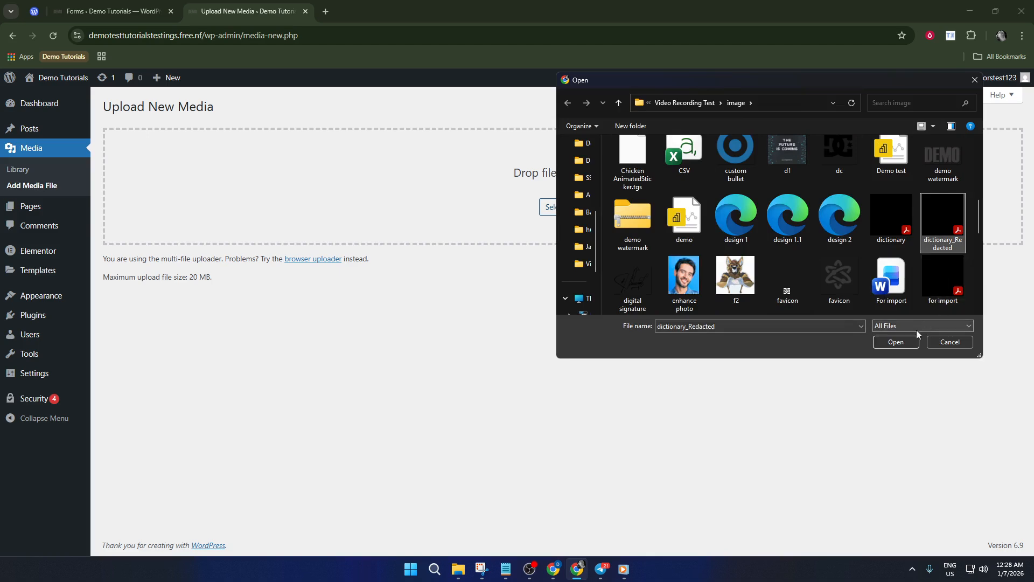
pyautogui.click(897, 343)
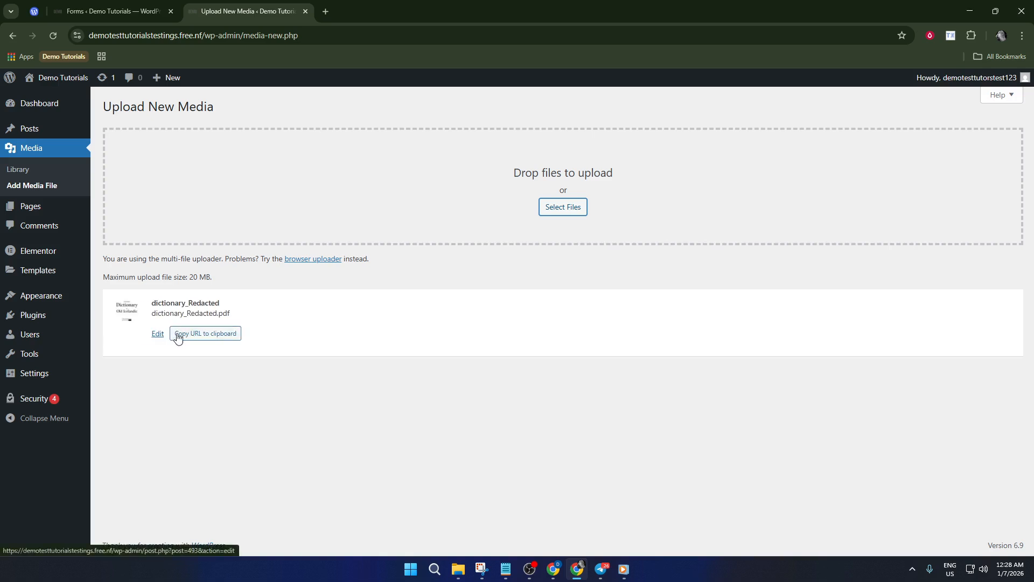
pyautogui.click(202, 334)
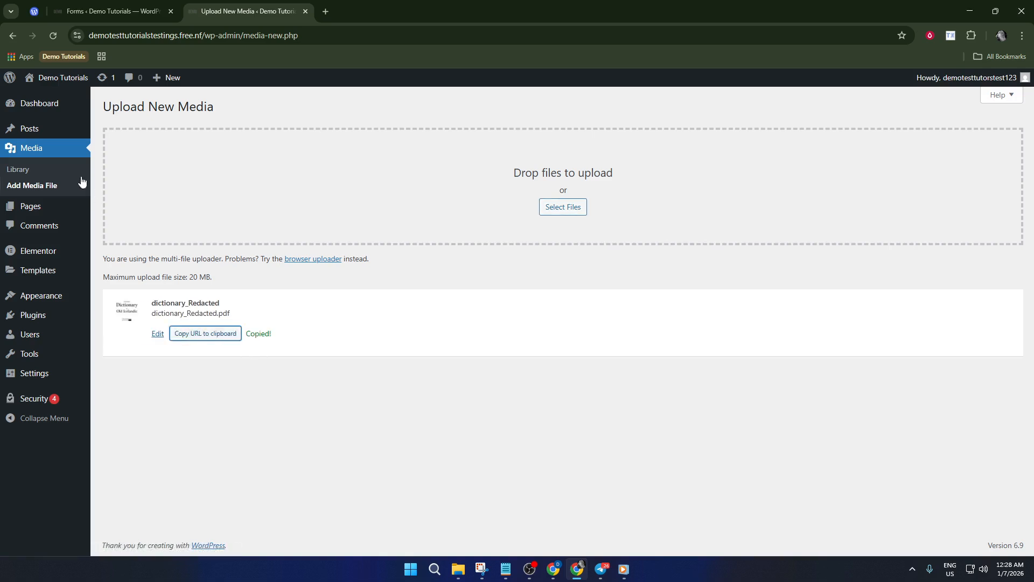
# Step: Return to the posts list and reopen the "Hello world!" post for editing
pyautogui.click(56, 136)
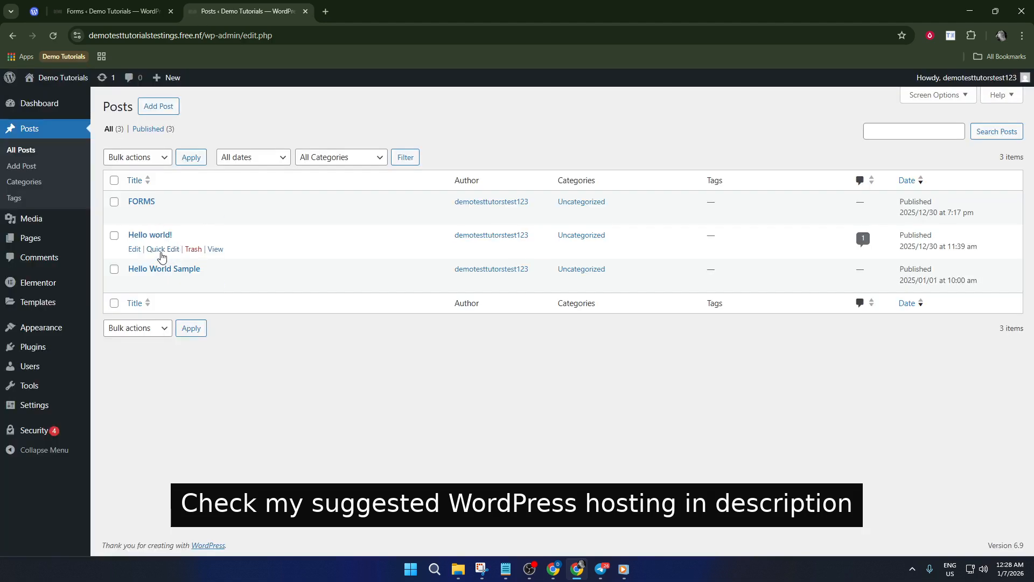
pyautogui.click(164, 237)
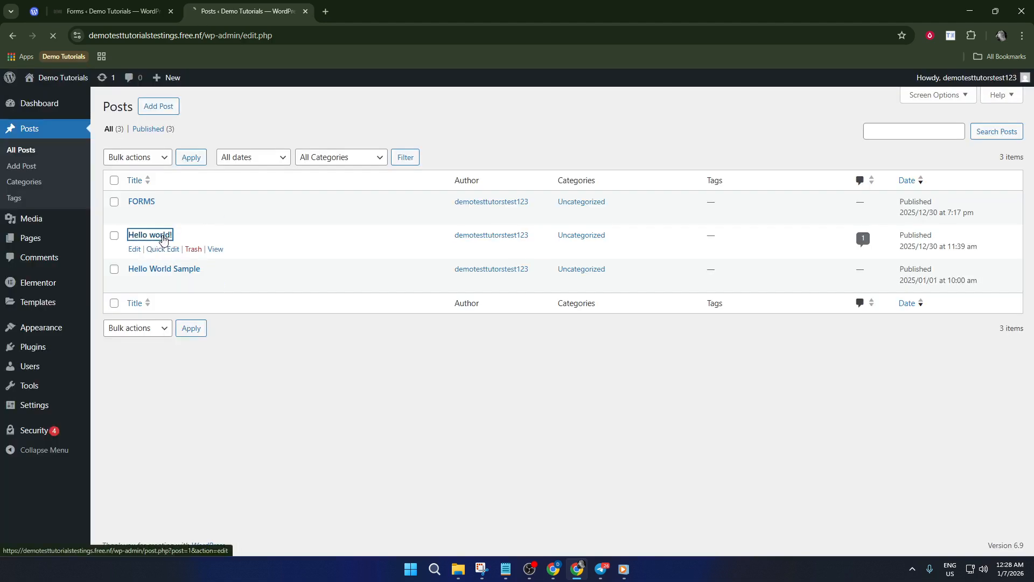